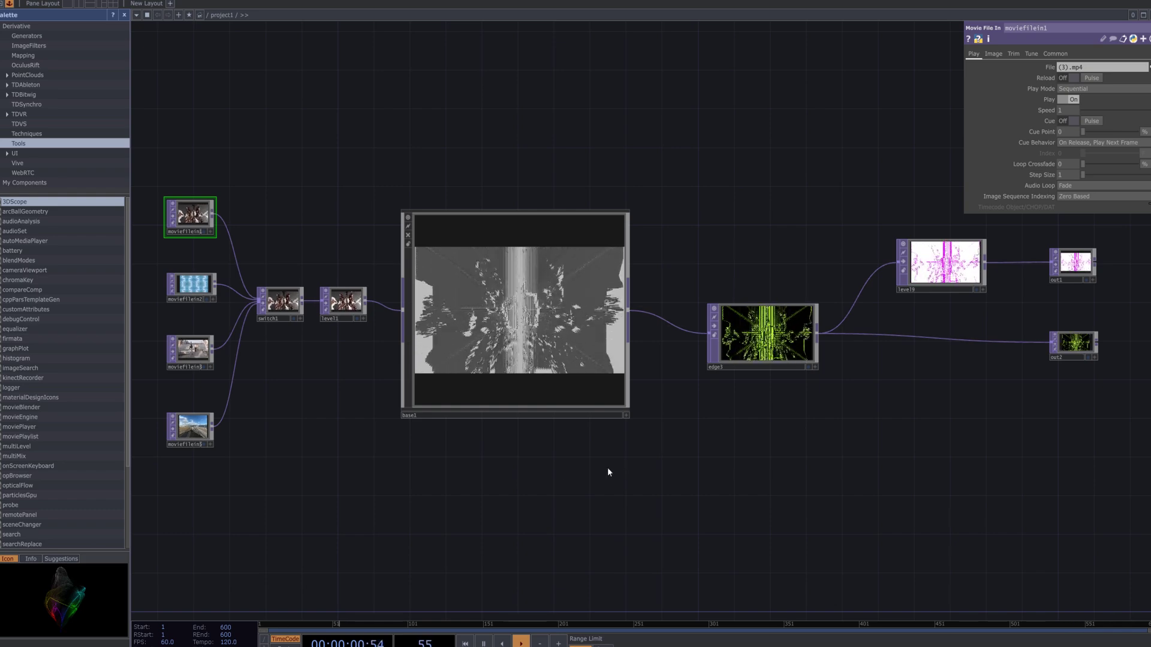
- Select level1 and set its Brightness to 1.05, Gamma to 2.36 and Contrast to 0.76
left_click_drag(377, 383, 426, 382)
left_click(346, 306)
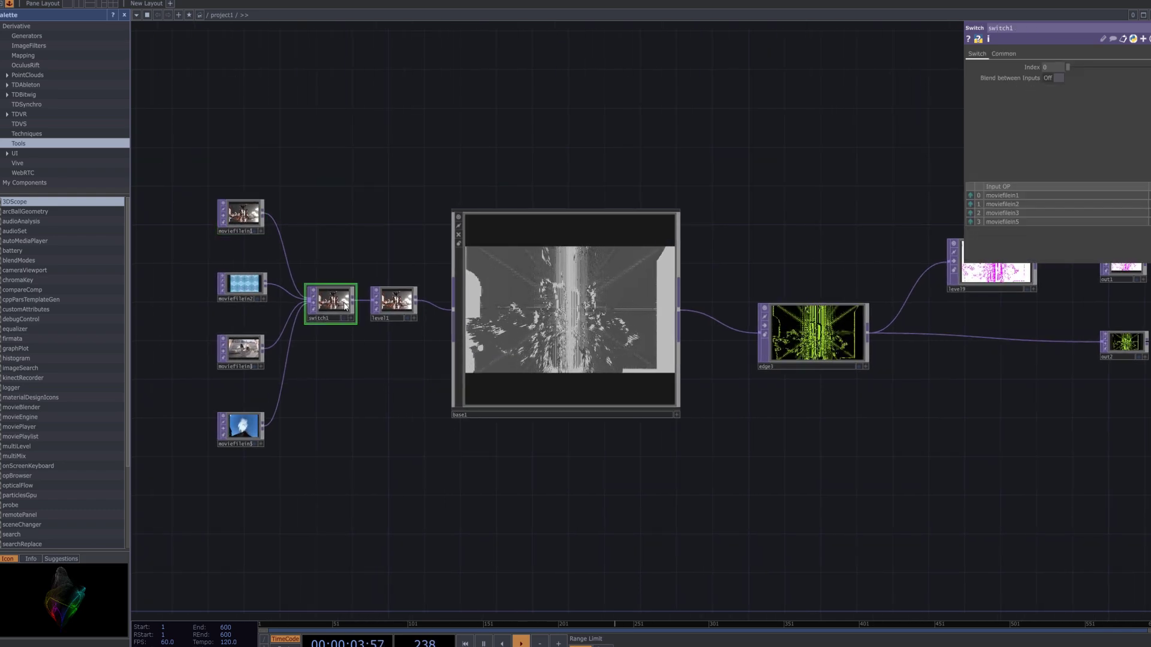
left_click(406, 306)
left_click_drag(763, 524, 727, 528)
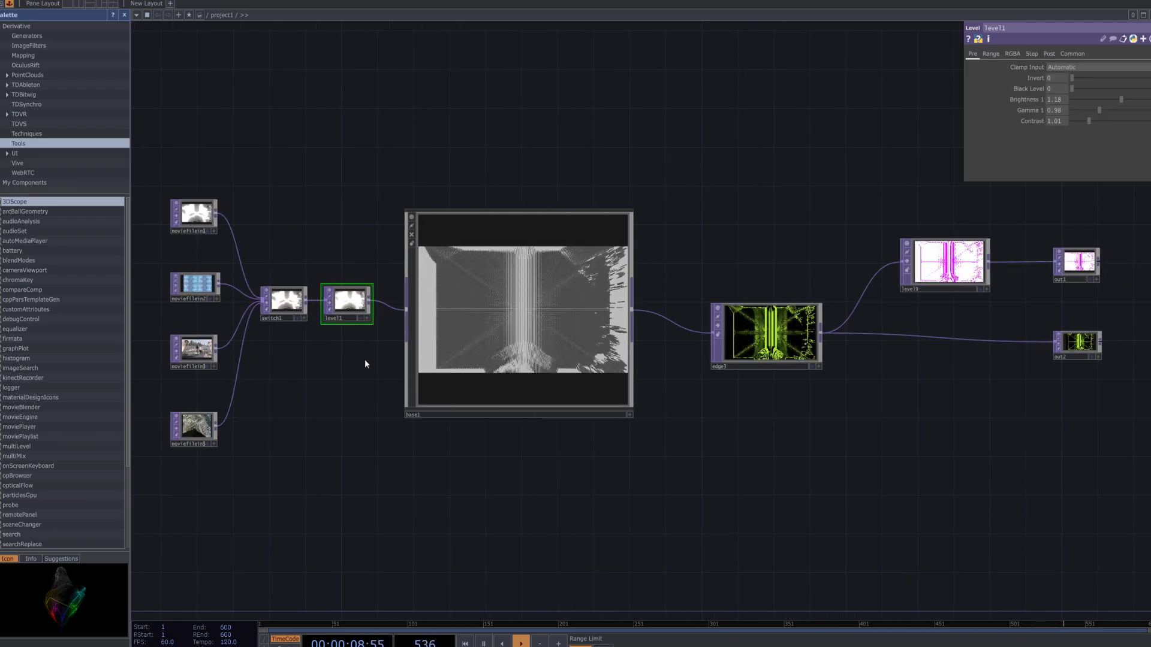
scroll(364, 359, "up", 5)
left_click_drag(360, 358, 545, 424)
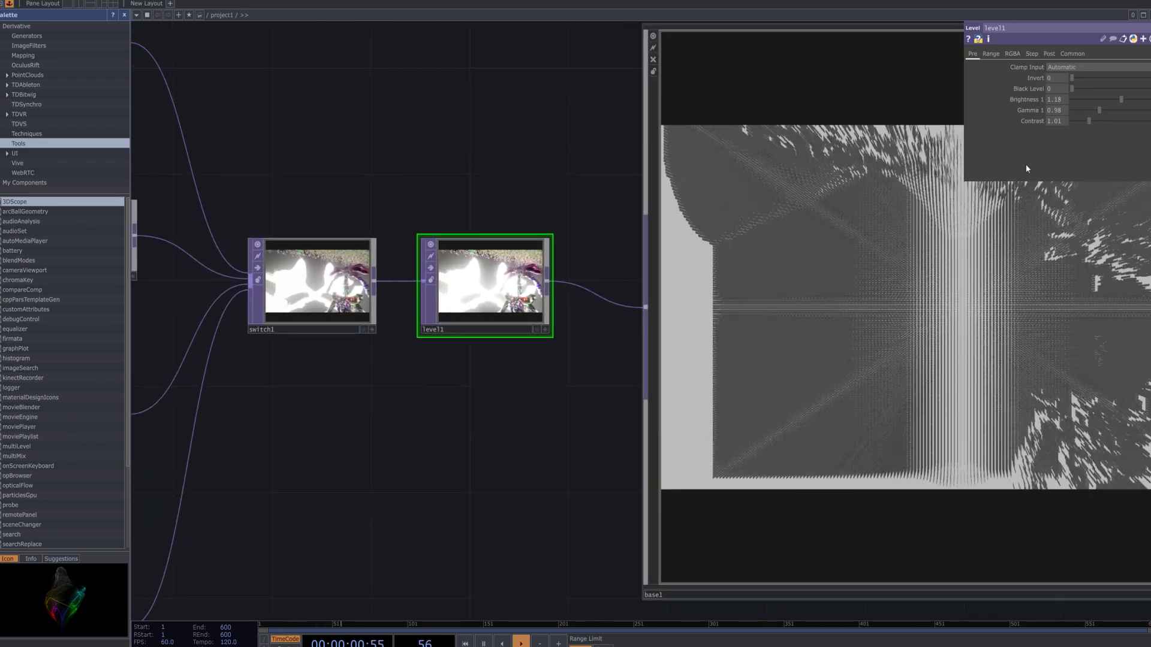
scroll(1019, 239, "down", 3)
left_click_drag(730, 389, 539, 415)
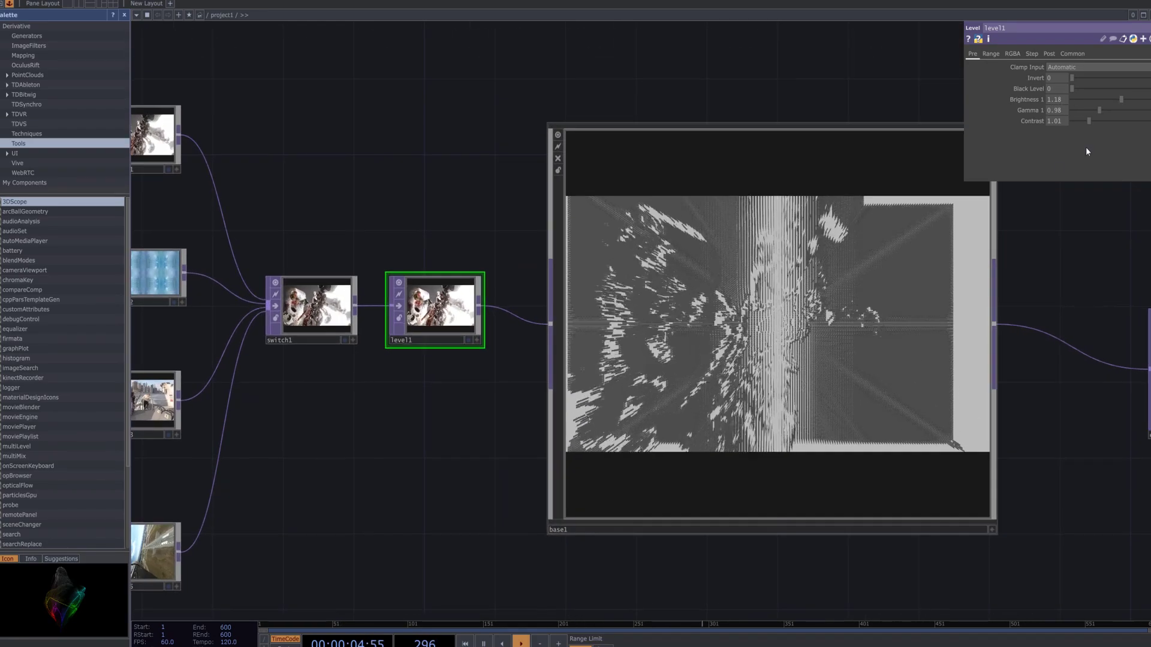
left_click_drag(1122, 99, 1085, 116)
left_click(1133, 121)
scroll(444, 465, "down", 5)
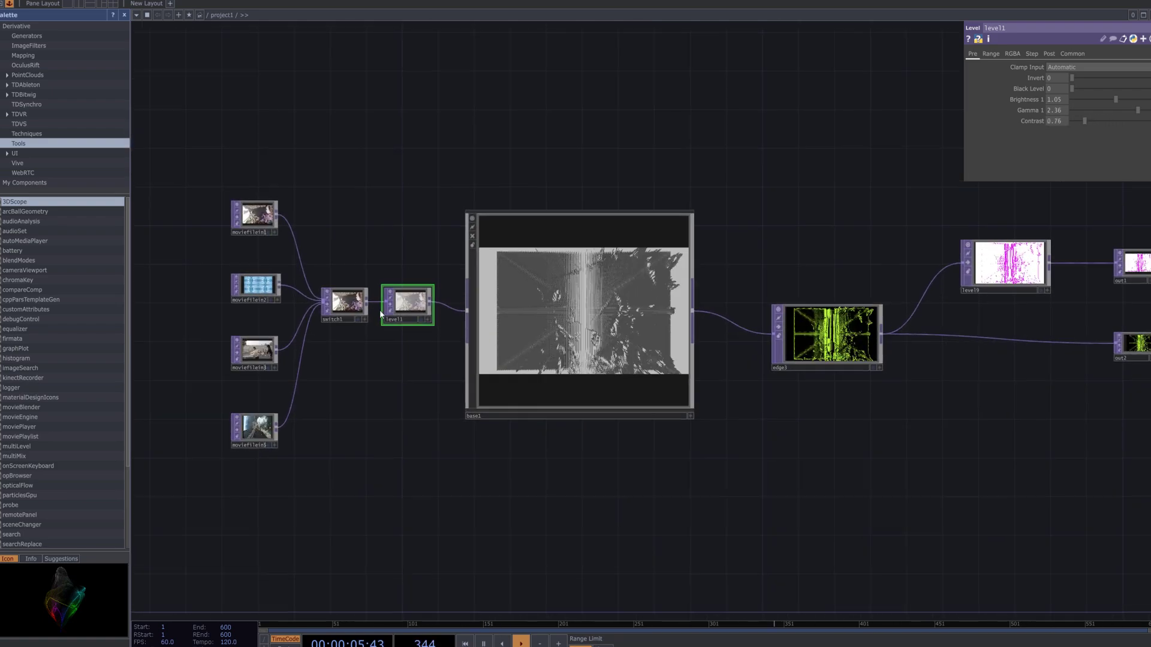
- Set switch1's Index to 1.61 to feed a different clip
left_click(350, 306)
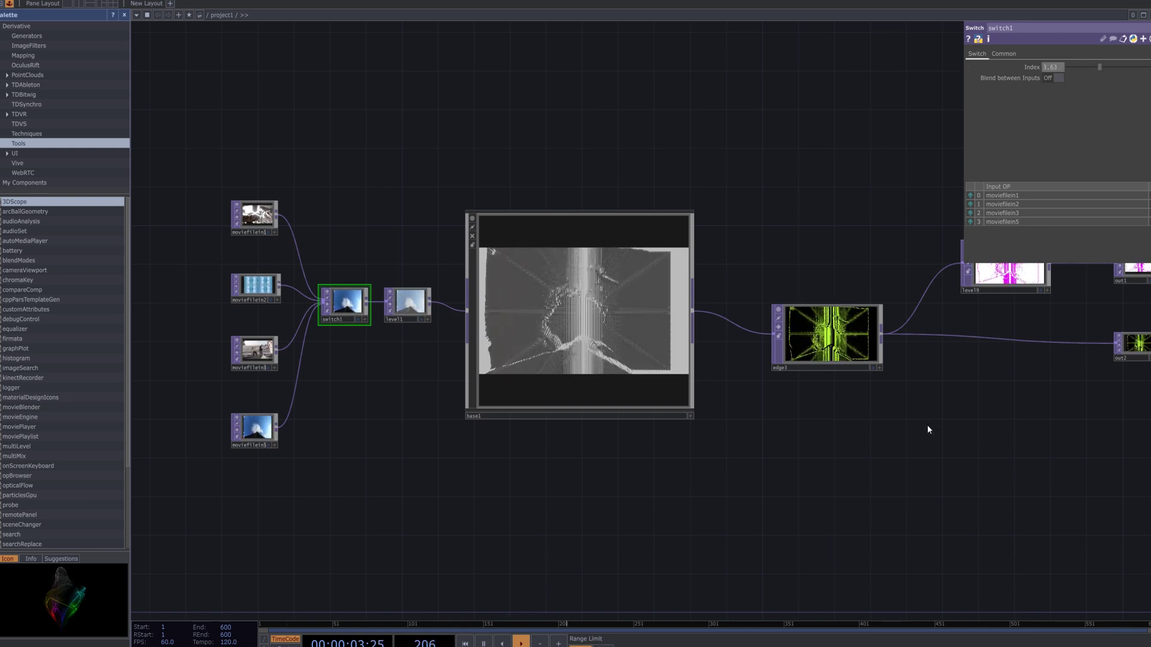
scroll(927, 425, "up", 5)
scroll(823, 437, "down", 3)
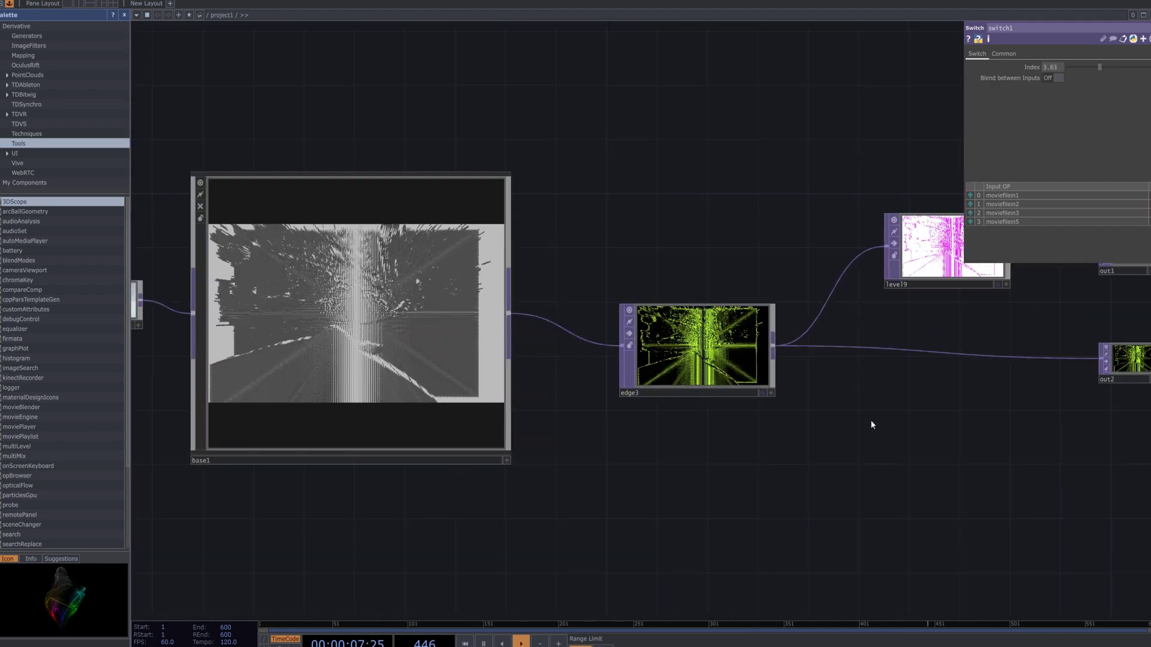
- Frame edge3 together with out1 and out2 in the network view
left_click_drag(871, 426, 689, 536)
scroll(740, 456, "up", 2)
scroll(759, 465, "up", 2)
scroll(441, 416, "down", 1)
scroll(440, 417, "down", 3)
left_click_drag(476, 413, 483, 362)
scroll(515, 395, "up", 2)
- Select edge3 and raise its Strength to about 4.95
left_click(437, 377)
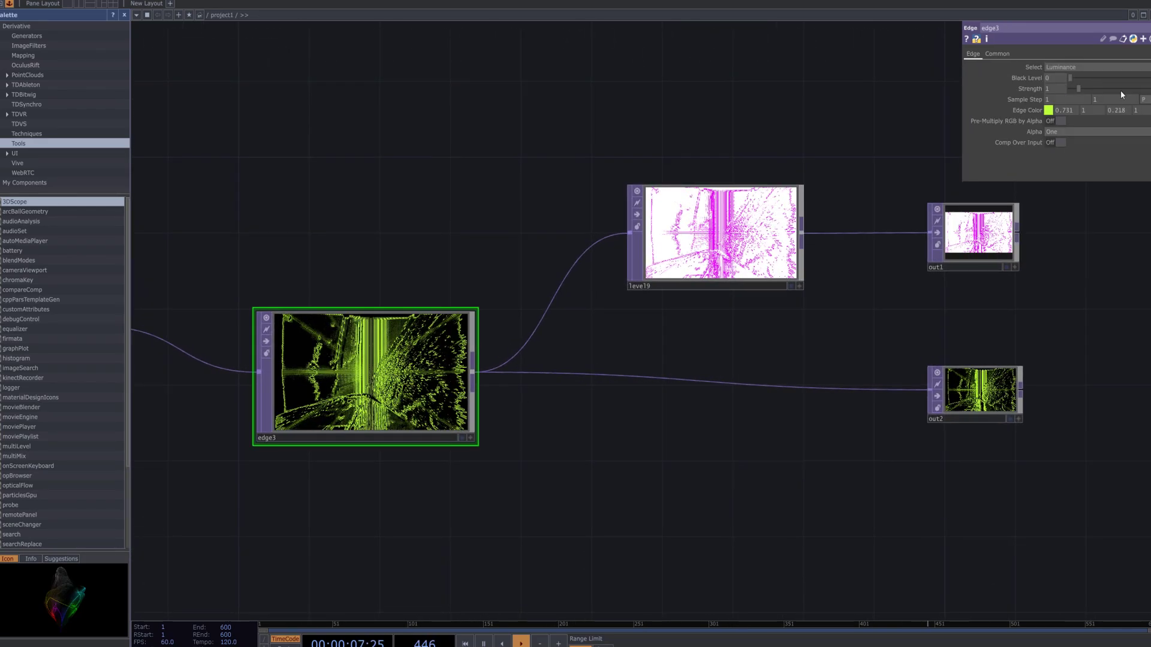
left_click_drag(1073, 78, 1113, 73)
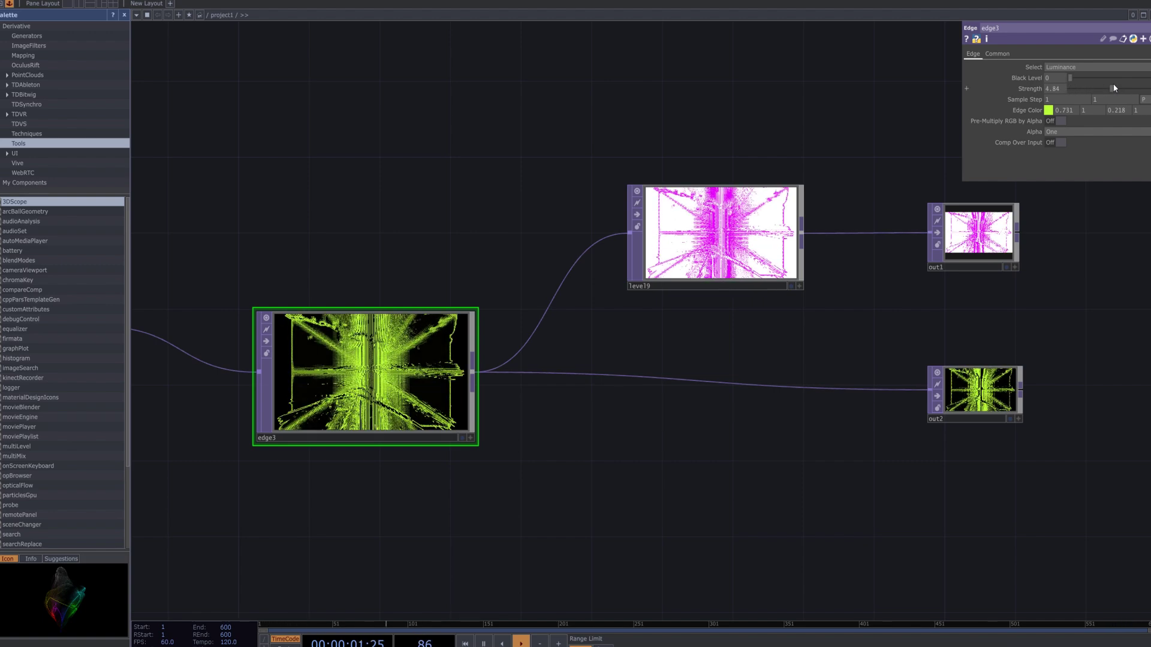
left_click_drag(1109, 84, 1106, 81)
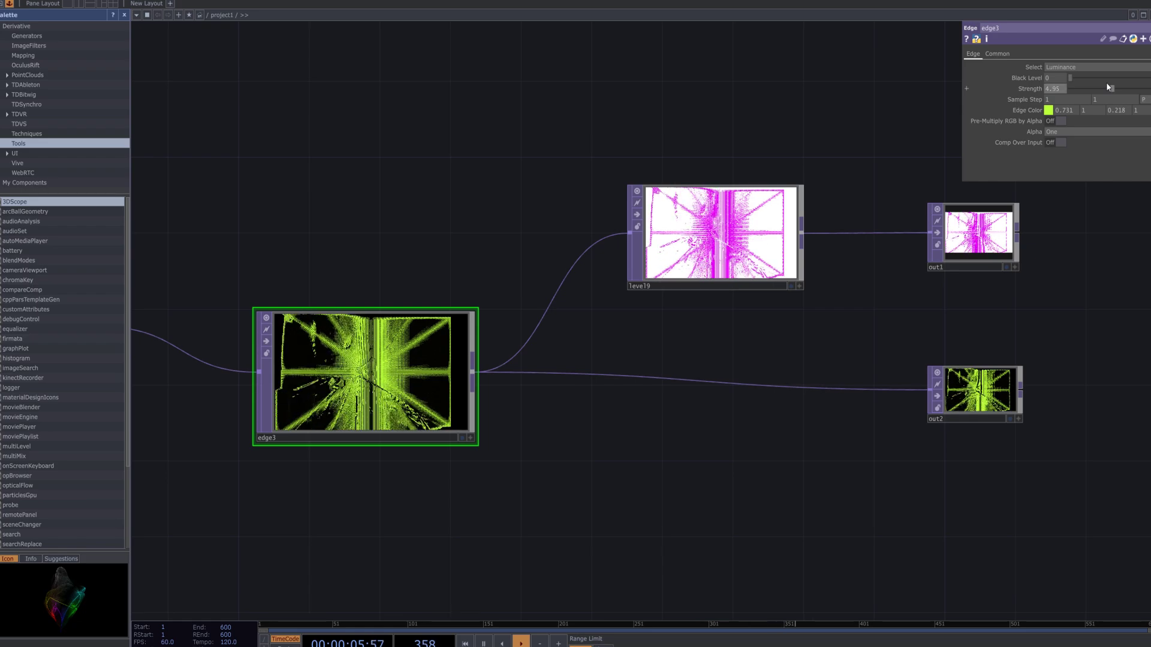
- Change edge3's Edge Color to cyan (0.47, 0.92, 1)
left_click(1049, 110)
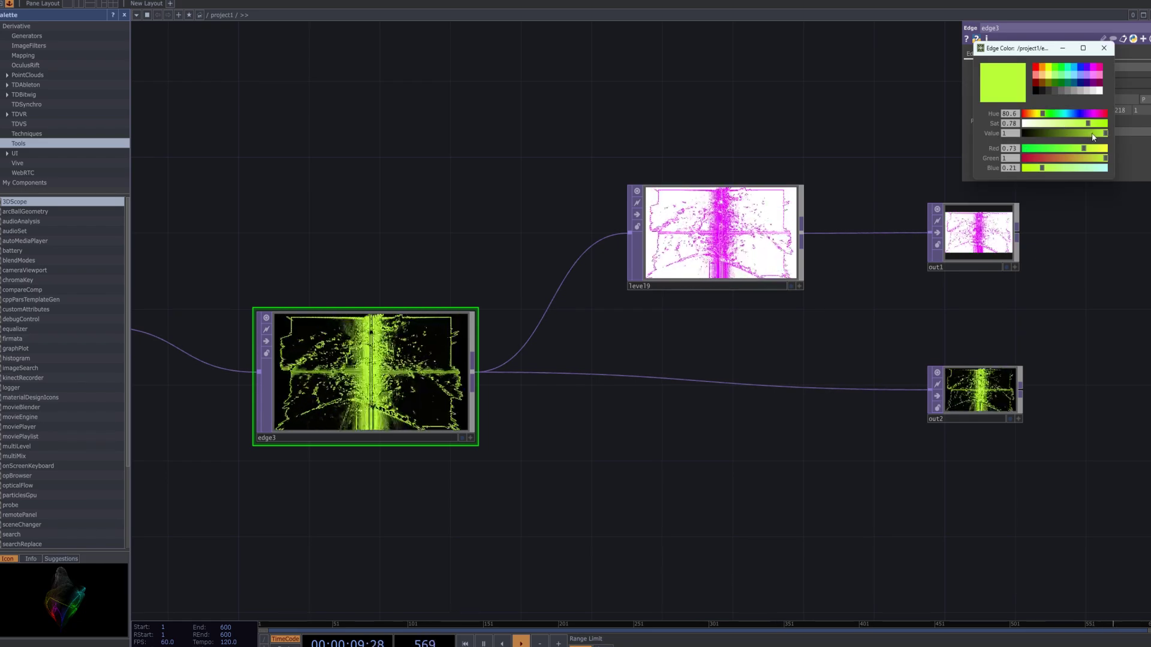
left_click_drag(1082, 132, 1077, 132)
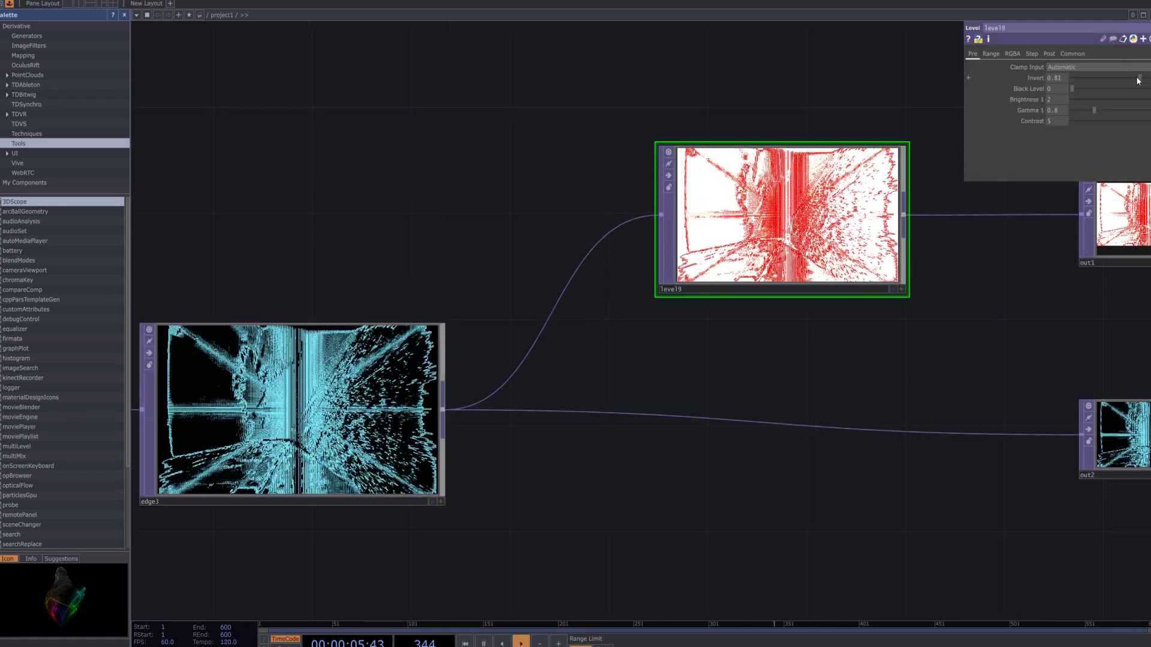
- Set level19's Invert to 0.832, Black Level to 0.32 and Gamma to 1.01
mouse_move(1135, 76)
left_mouse_down()
mouse_move(1120, 81)
mouse_move(1146, 81)
left_mouse_up()
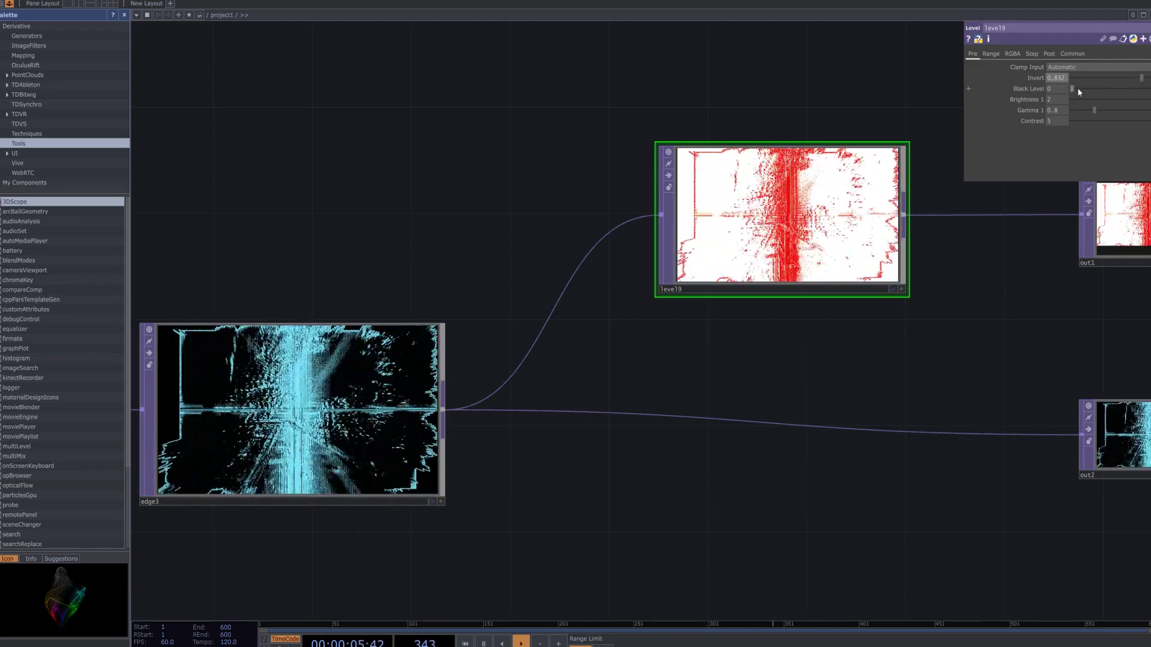
scroll(983, 240, "up", 4)
left_click_drag(973, 255, 989, 354)
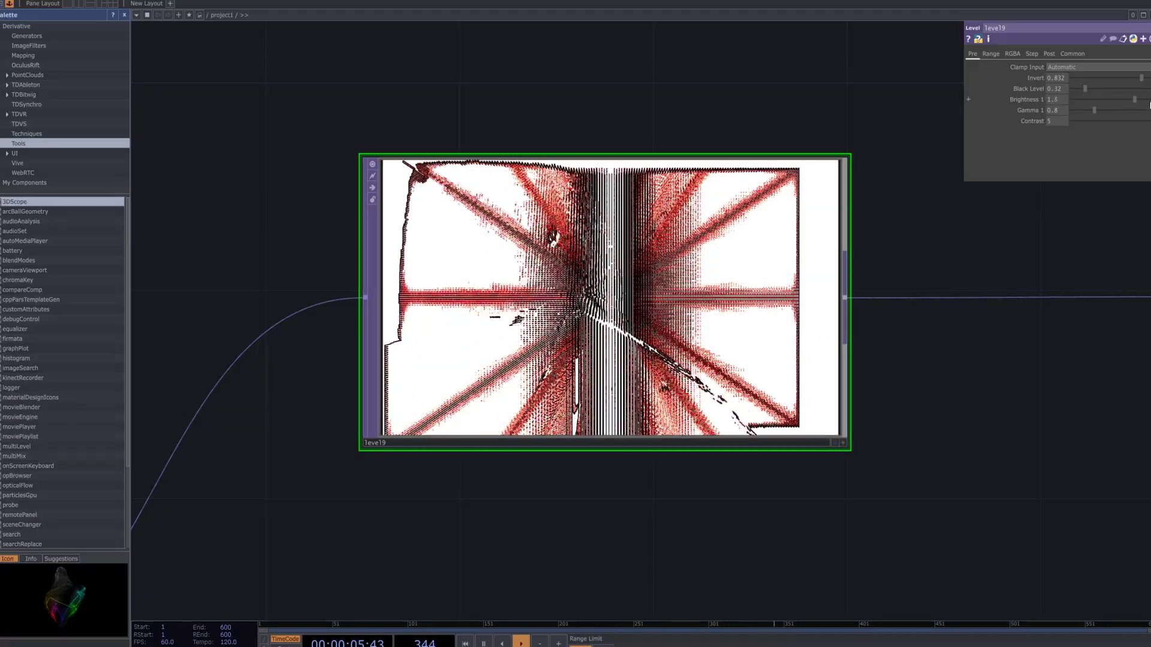
left_click_drag(1097, 110, 1111, 112)
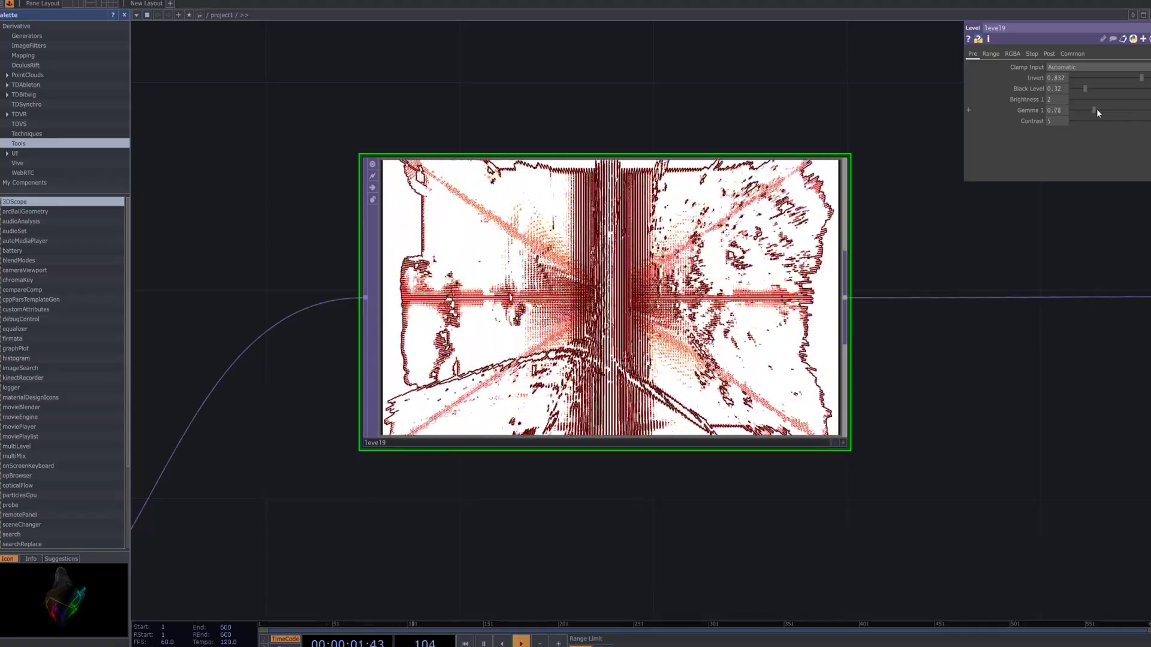
mouse_move(1097, 110)
left_mouse_down()
mouse_move(1074, 122)
mouse_move(1150, 121)
mouse_move(1102, 109)
left_mouse_up()
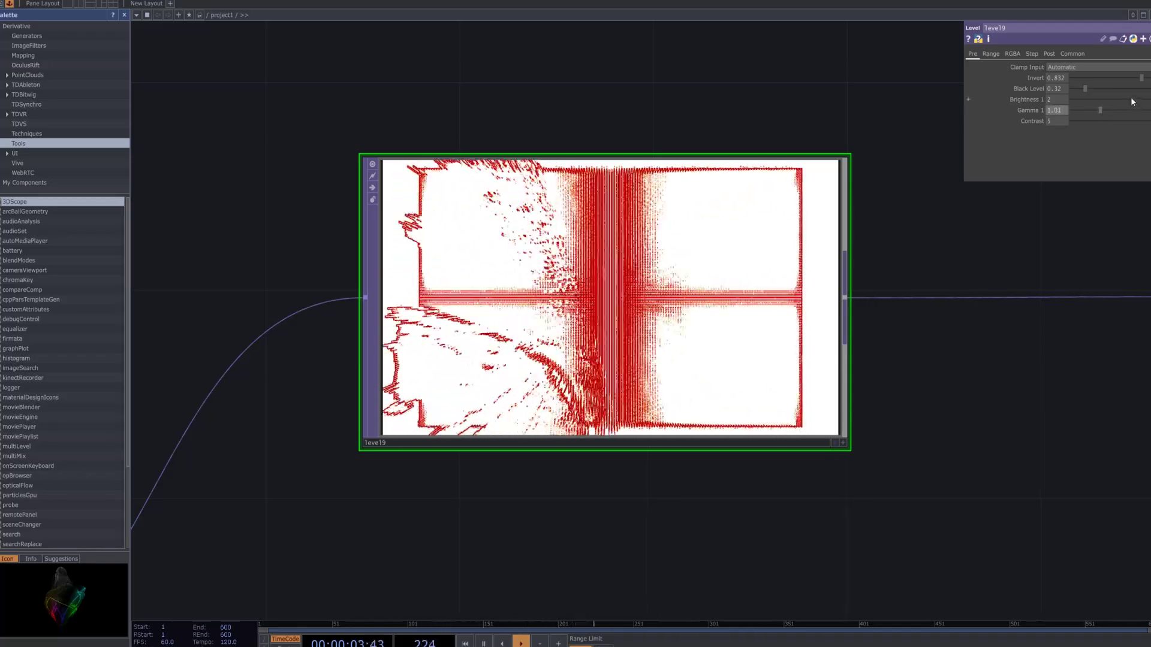
- Add a Movie File Out TOP, moviefileout1, after out1
scroll(946, 291, "down", 3)
left_click_drag(946, 419, 917, 314)
scroll(883, 344, "down", 2)
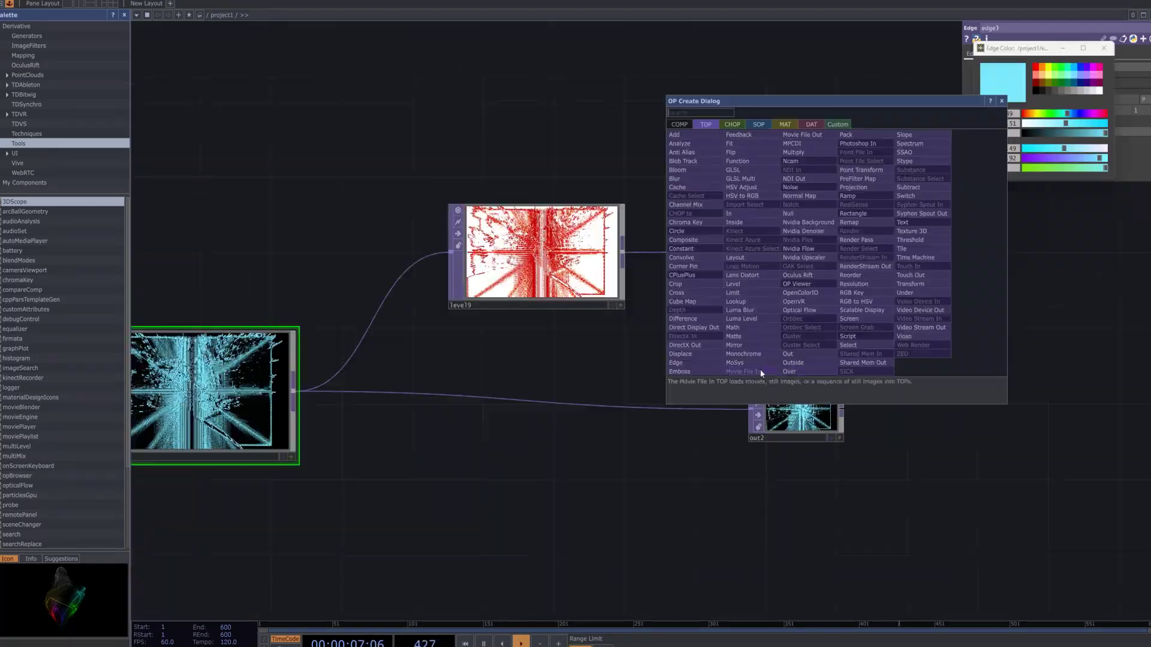
left_click(826, 137)
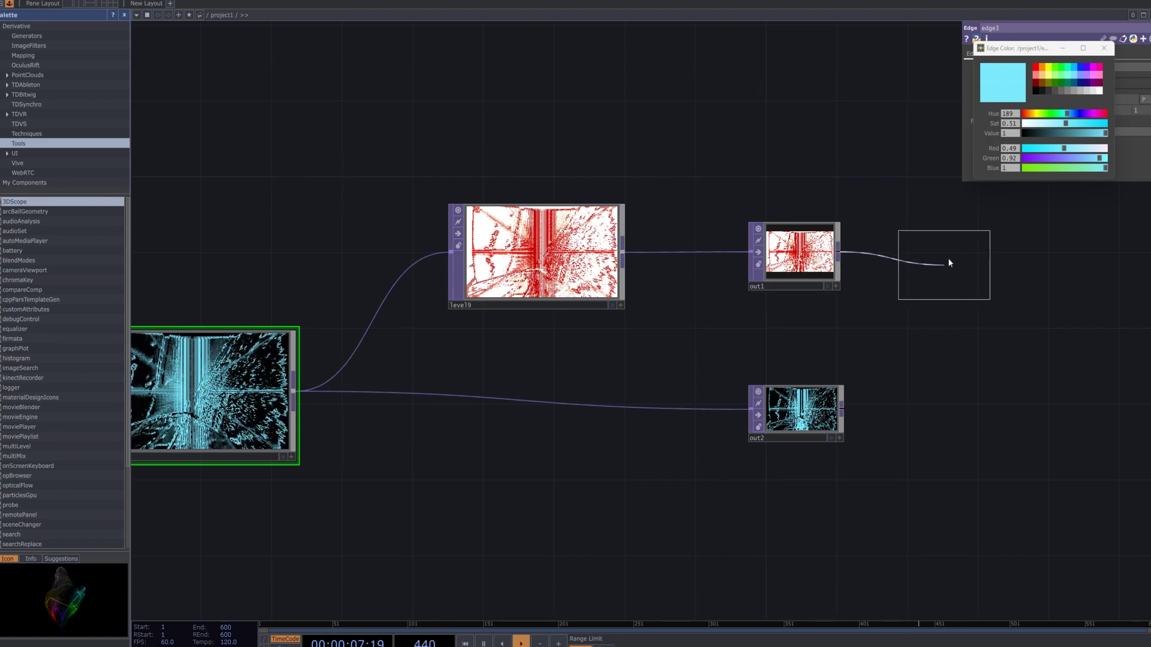
left_click(948, 259)
- Add moviefileout2 after out2 and fit the whole network in view
left_click_drag(876, 390, 691, 418)
left_click(687, 408)
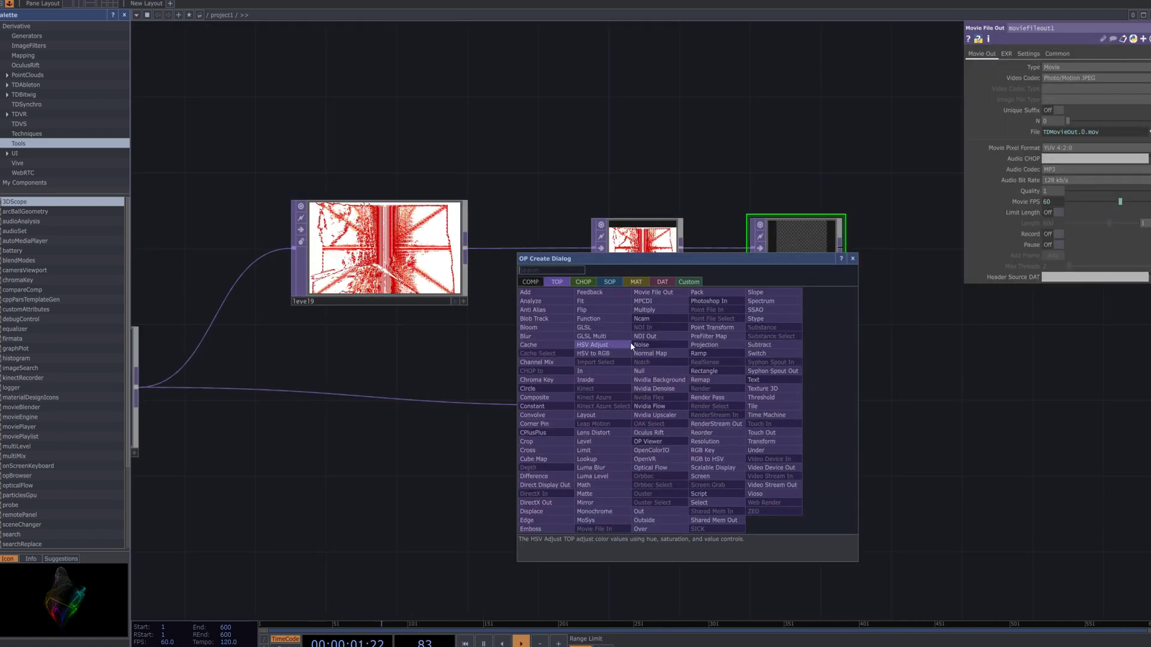
left_click(653, 292)
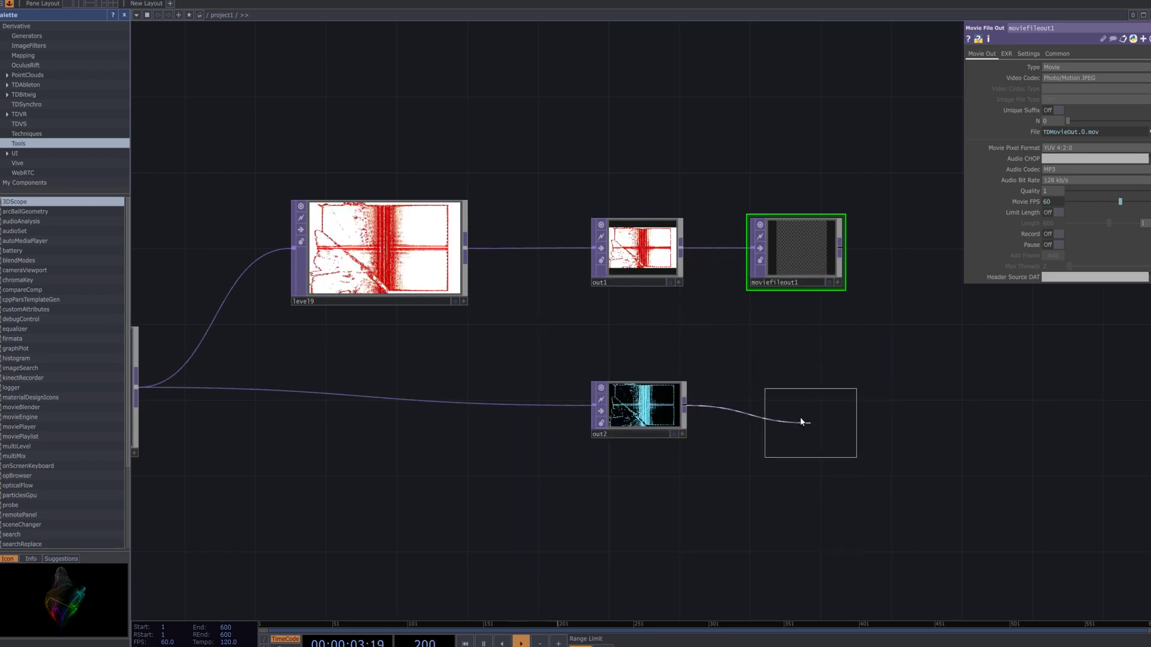
left_click(782, 408)
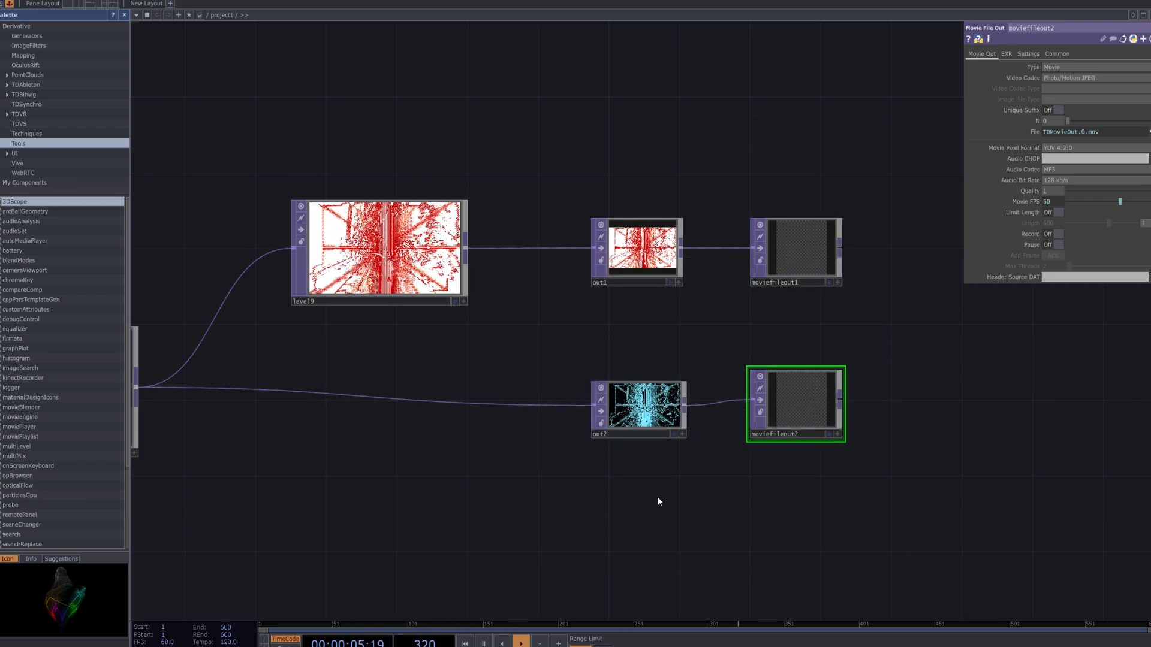
key("h")
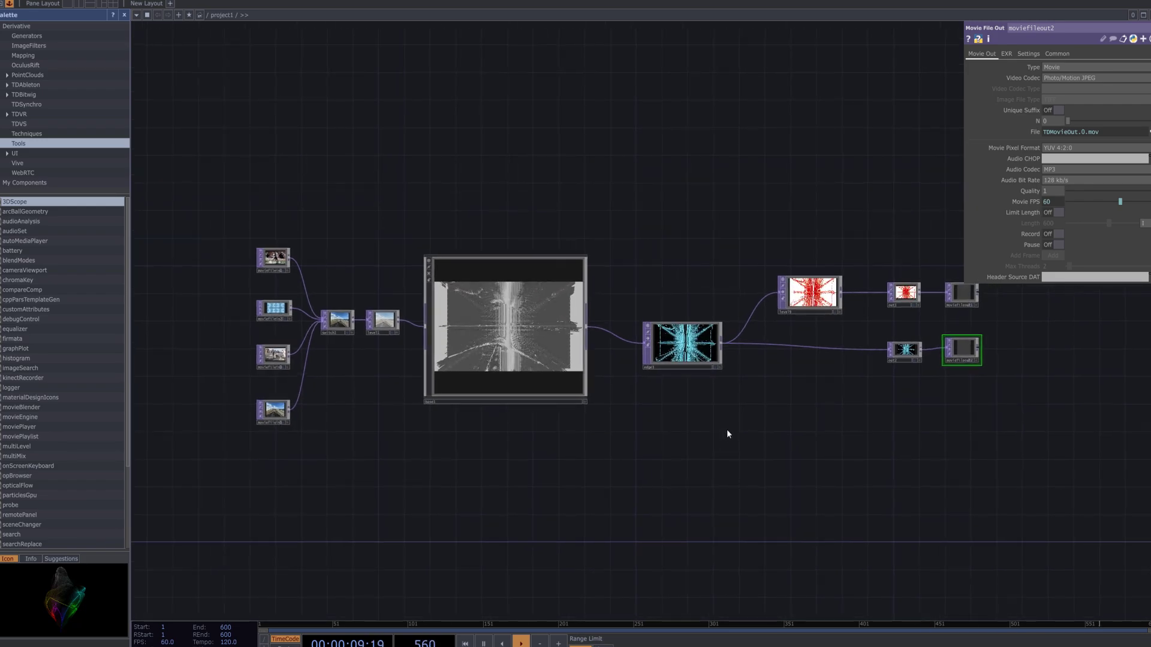
- Select switch1 to show its settings, with Index at 1.68
left_click(339, 320)
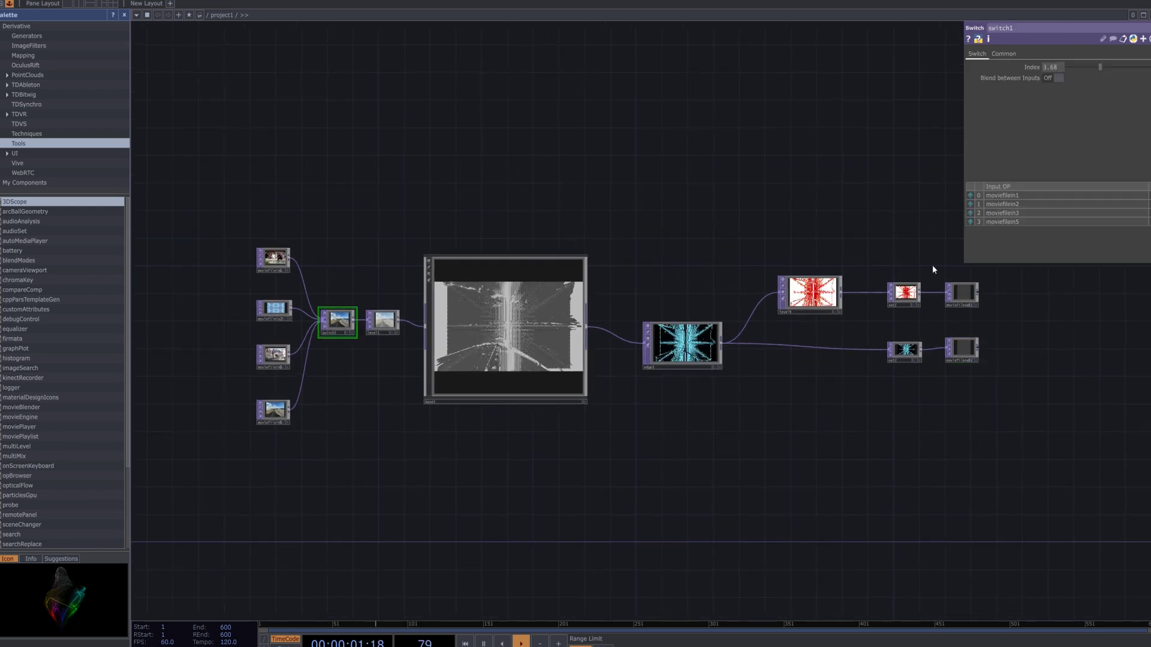